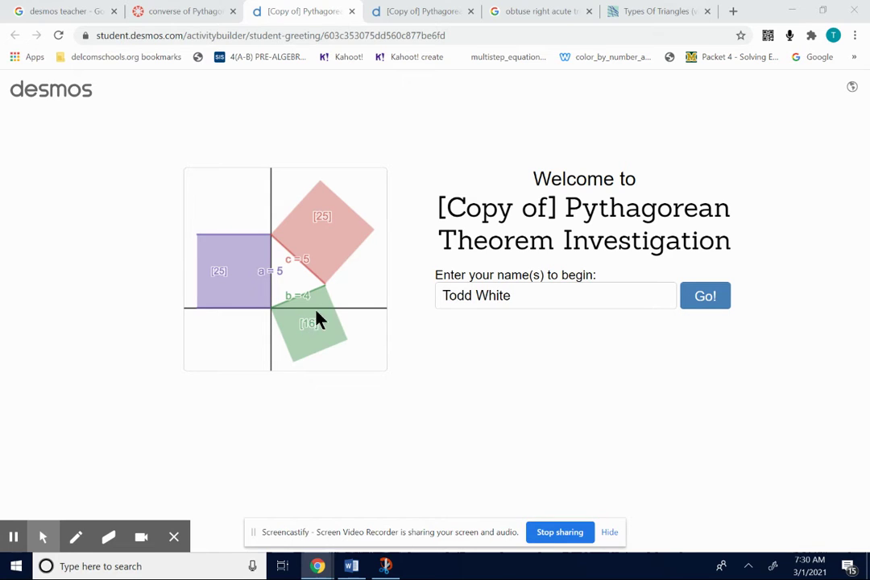
# Switch to Snip & Sketch to review the acute, right and obtuse triangle definitions, and return to the activity's welcome page
pyautogui.click(226, 263)
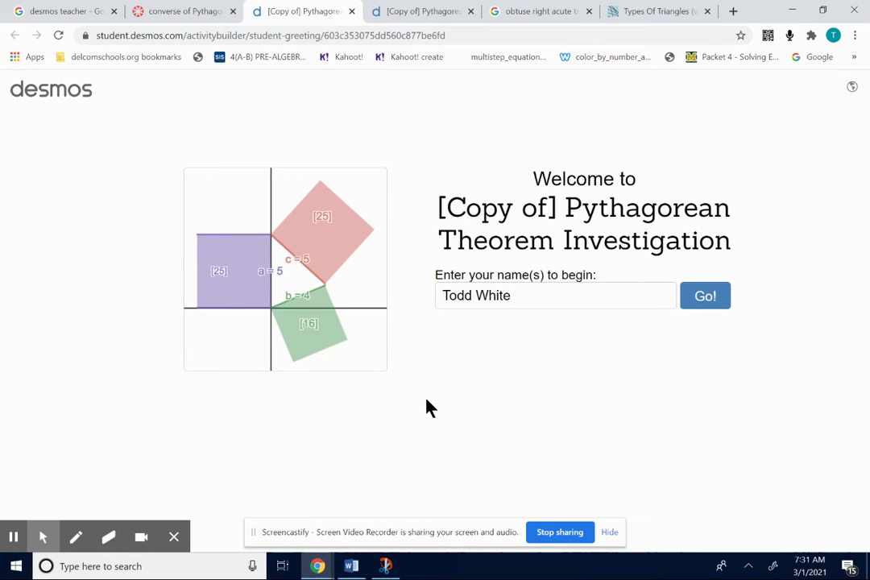
pyautogui.click(386, 567)
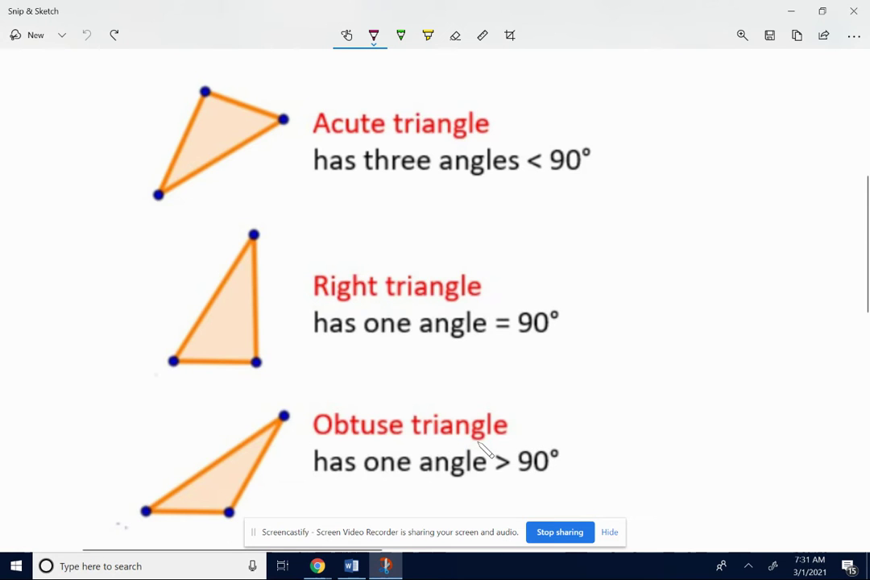
pyautogui.click(791, 16)
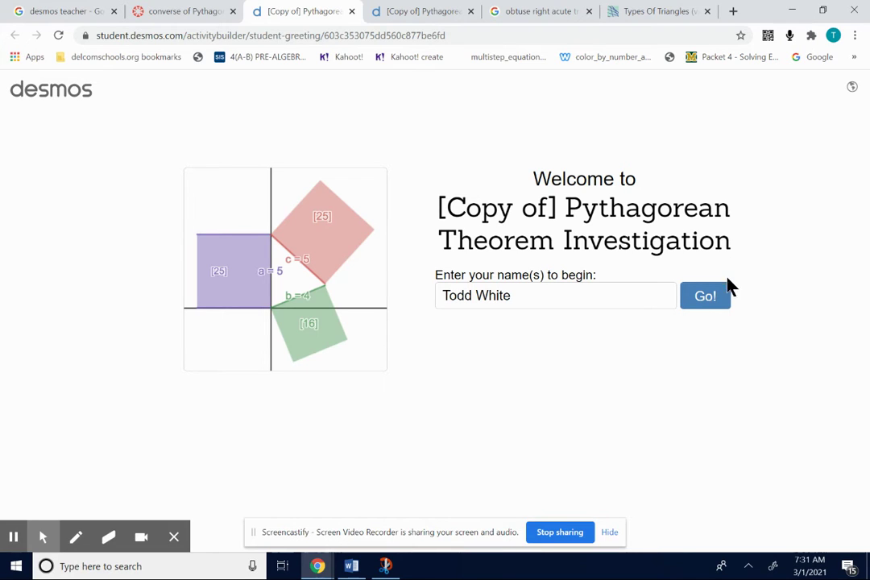
# Start the Pythagorean Theorem Investigation activity and advance past the card sort slides to the "Making triangles!" slide
pyautogui.click(716, 303)
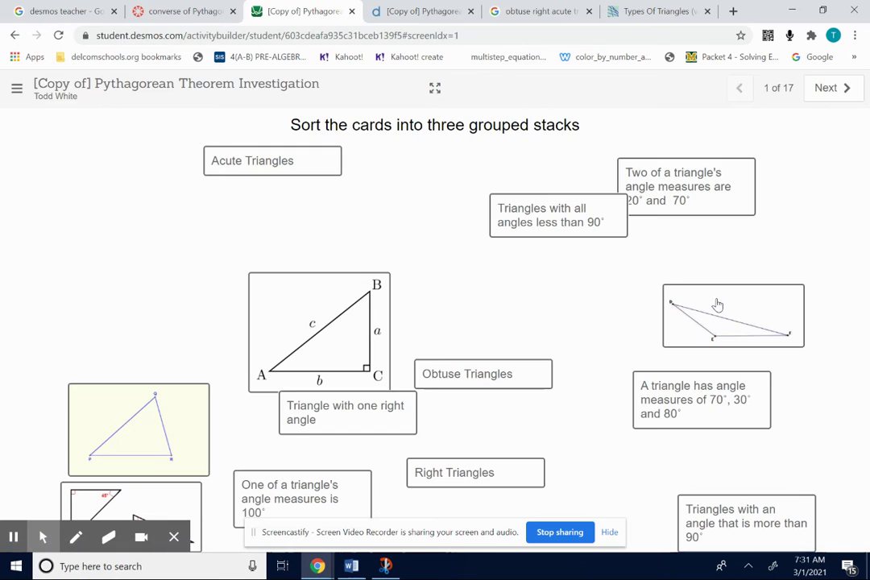
pyautogui.click(848, 90)
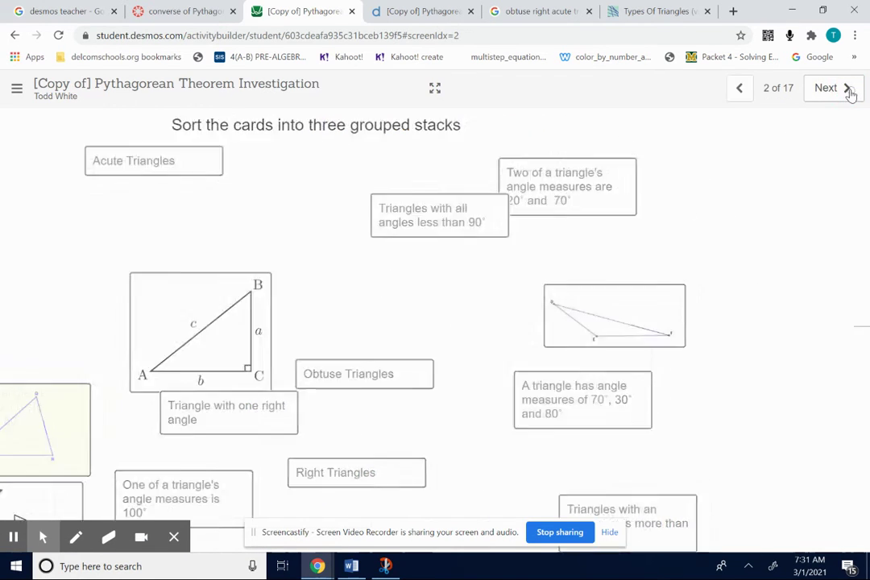
pyautogui.click(849, 91)
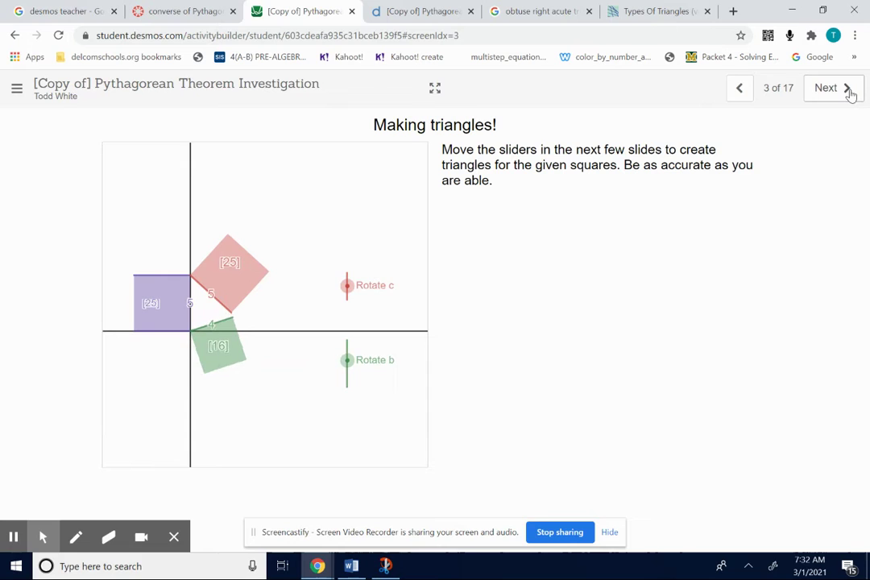
# Rotate squares c and b on the "Making triangles!" slide until their free corners meet and close a triangle
pyautogui.moveTo(350, 287); pyautogui.dragTo(349, 284)
pyautogui.moveTo(347, 359); pyautogui.dragTo(346, 351)
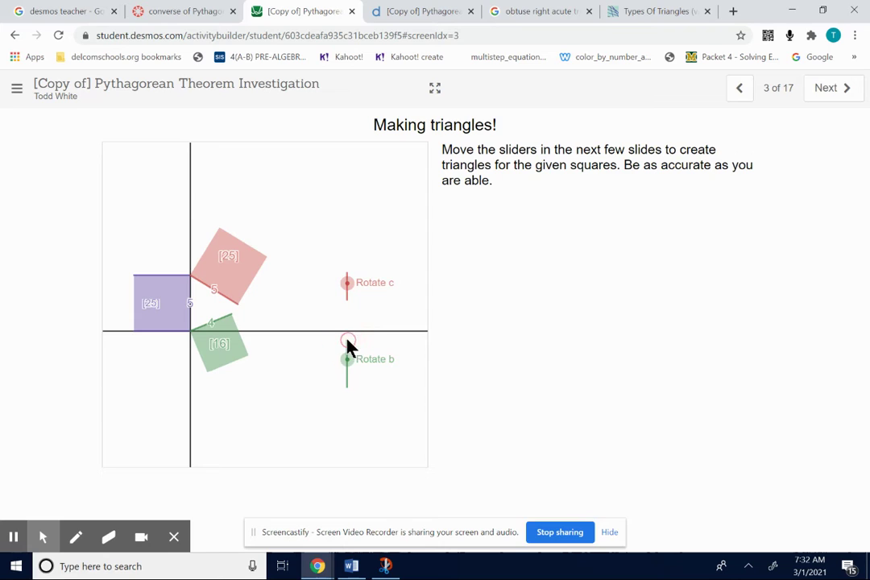
pyautogui.moveTo(350, 283); pyautogui.dragTo(351, 285)
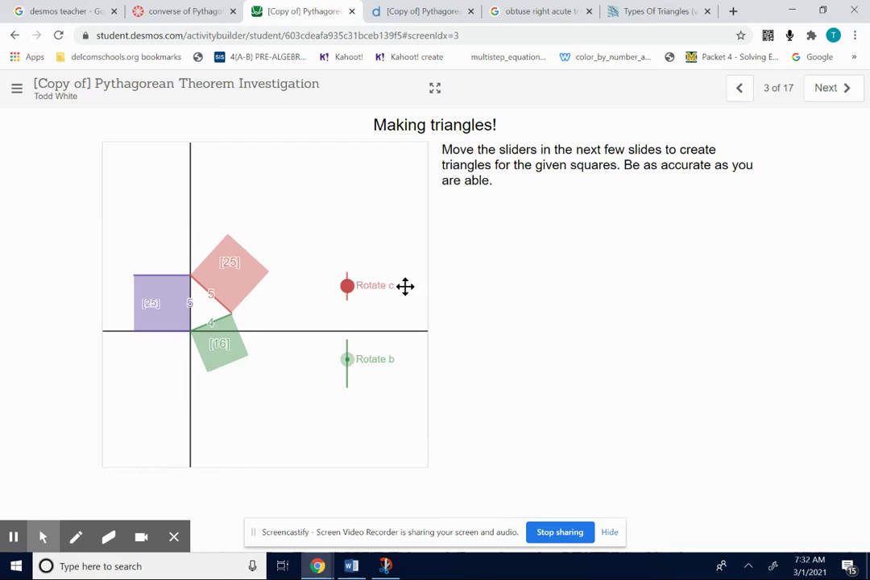
# Advance to the Triangle #1 slide and rotate square c until its side meets side b's endpoint on the horizontal axis
pyautogui.click(852, 91)
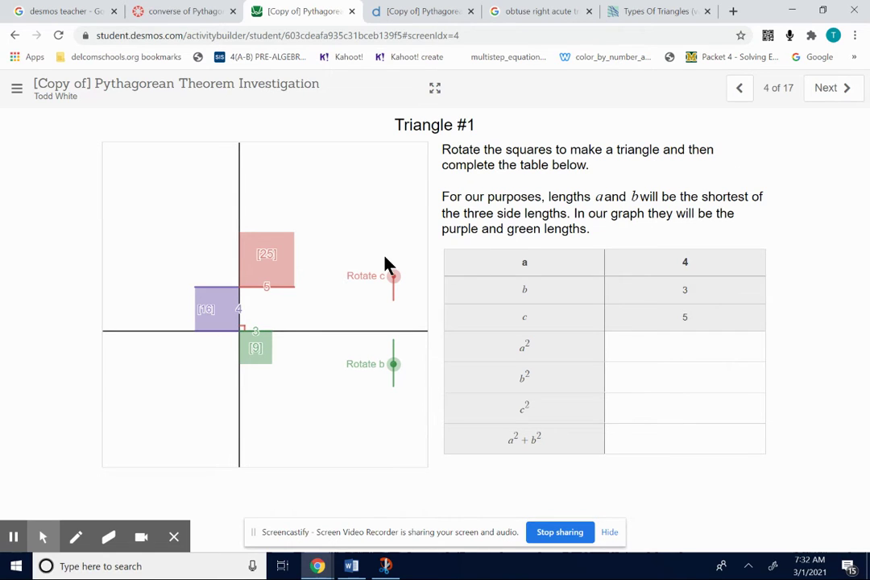
pyautogui.click(393, 276)
pyautogui.moveTo(392, 276); pyautogui.dragTo(393, 288)
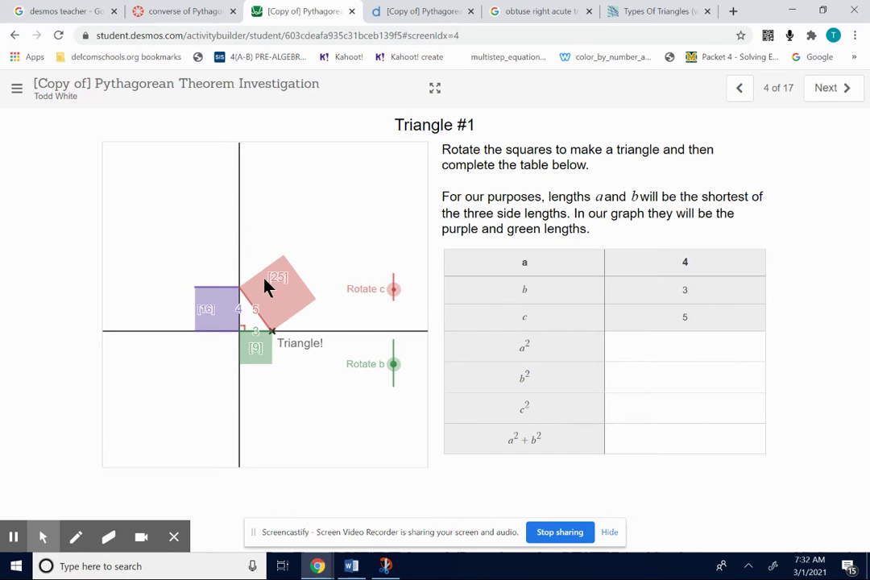
# Complete the Triangle #1 table with a² = 9, b² = 16, c² = 25 and a² + b² = 25, and advance to the next slide
pyautogui.click(697, 351)
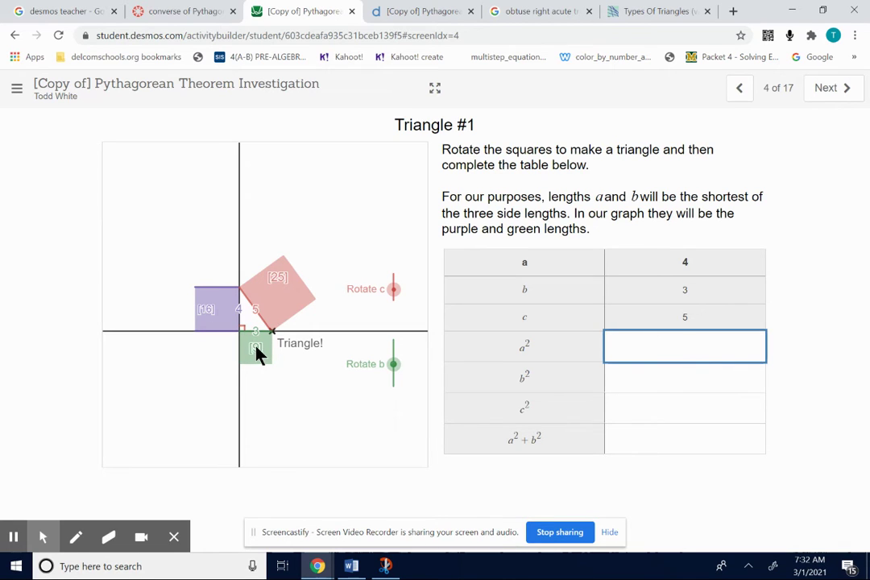
pyautogui.write('9')
pyautogui.click(684, 385)
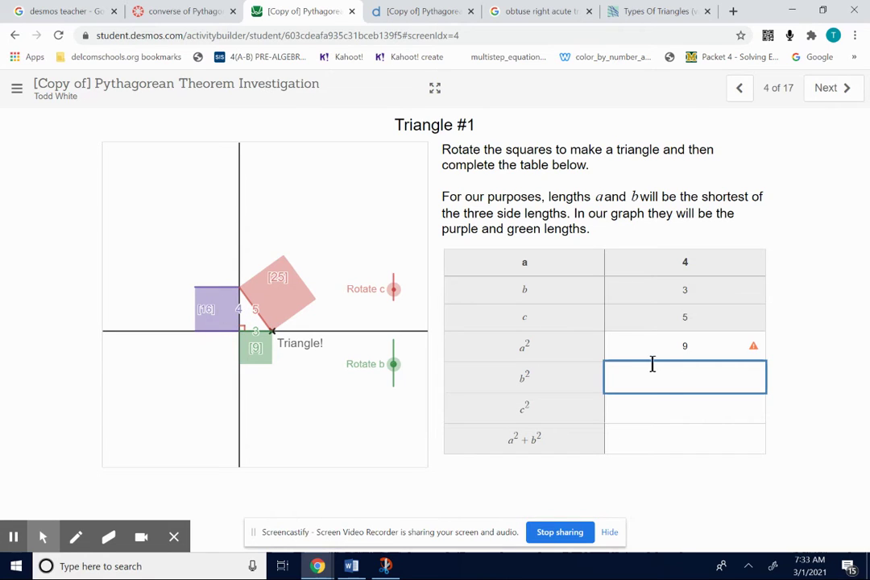
pyautogui.write('16')
pyautogui.click(696, 411)
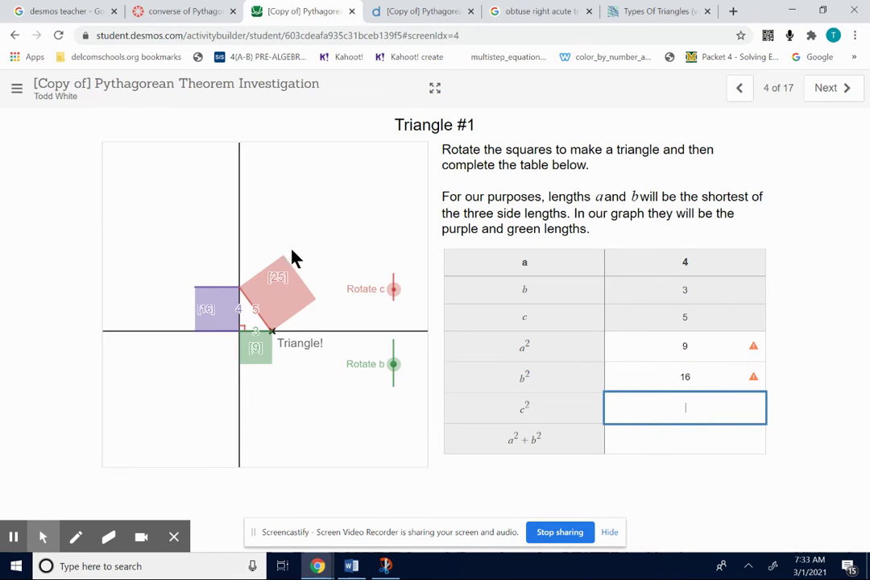
pyautogui.click(678, 411)
pyautogui.write('25')
pyautogui.click(701, 441)
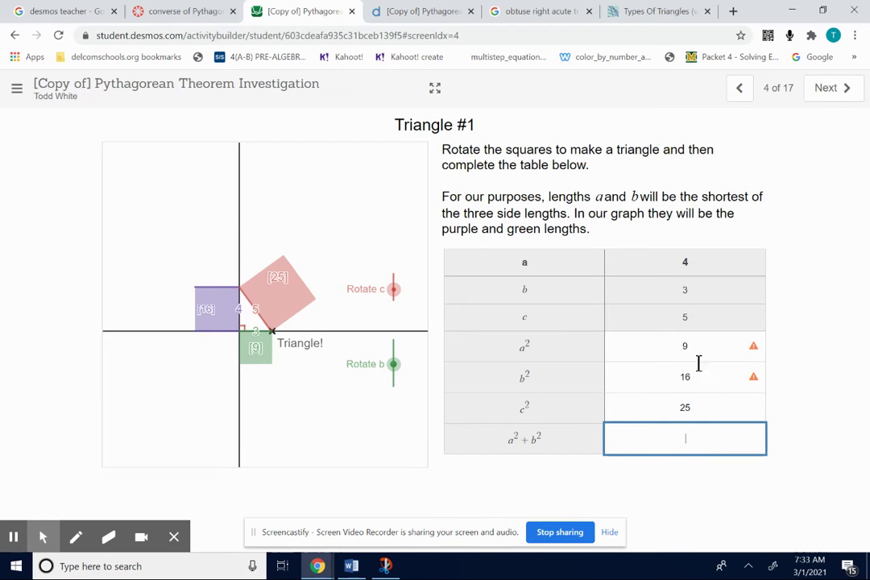
pyautogui.write('25')
pyautogui.click(849, 89)
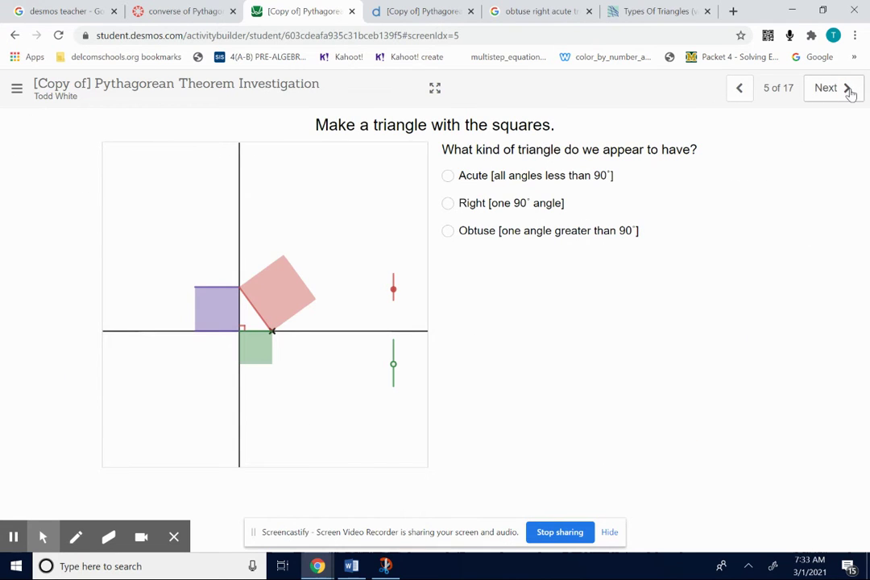
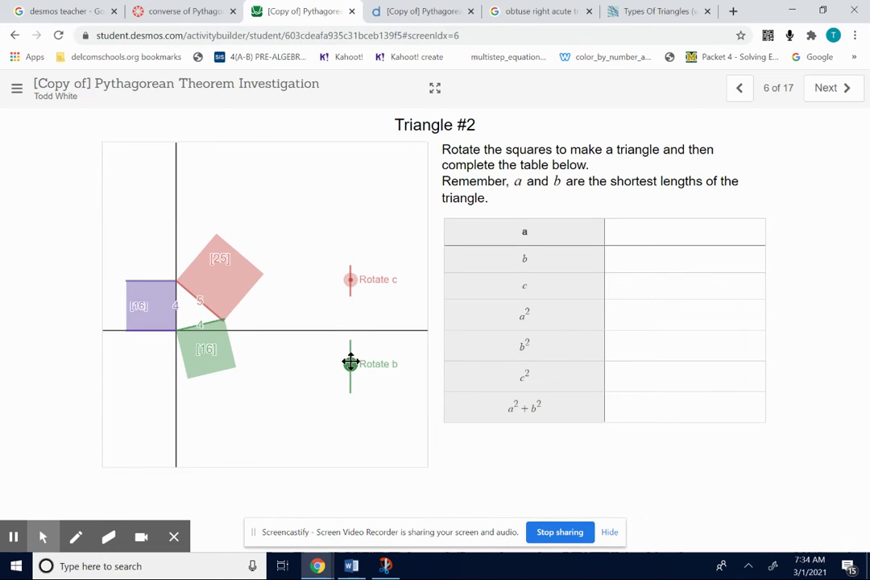
# Enter the side lengths a = 4, b = 4 and c = 5 in the Triangle #2 table
pyautogui.click(683, 259)
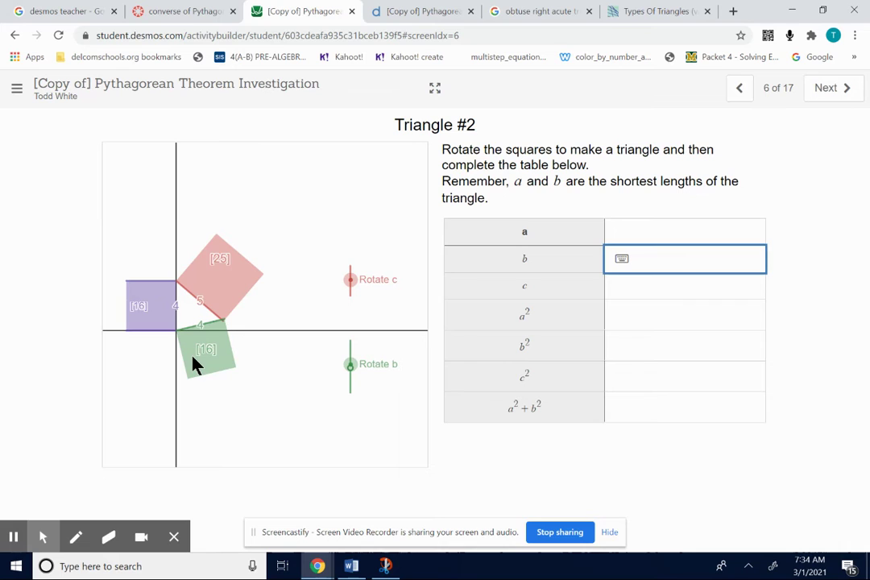
pyautogui.click(684, 235)
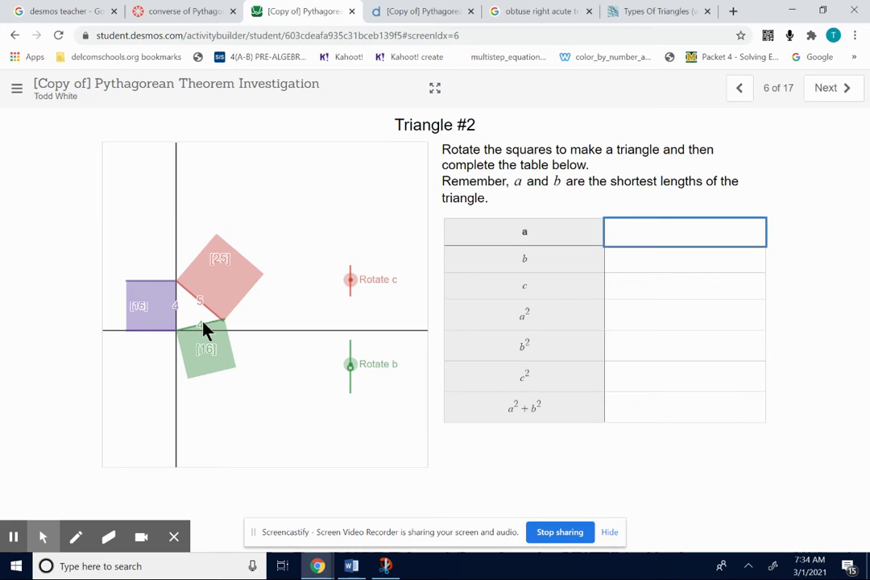
pyautogui.click(694, 231)
pyautogui.write('4')
pyautogui.click(697, 269)
pyautogui.write('4')
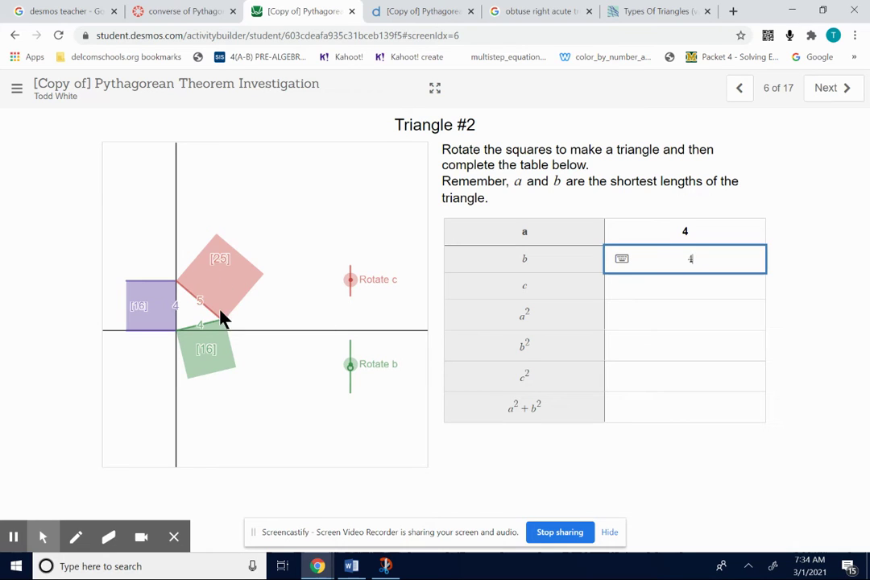
pyautogui.click(694, 287)
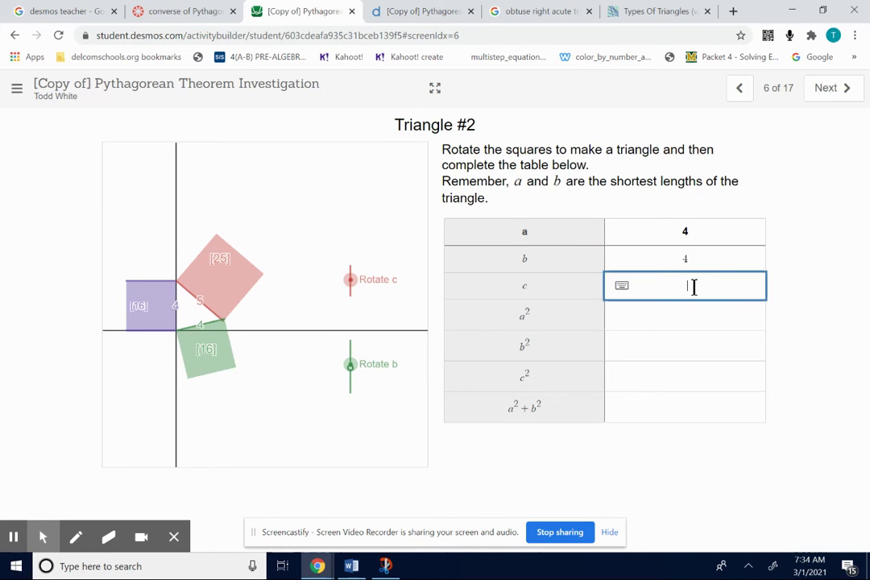
pyautogui.write('5')
# Enter a² = 16, b² = 16, c² = 25 and a² + b² = 32 in the Triangle #2 table
pyautogui.click(688, 317)
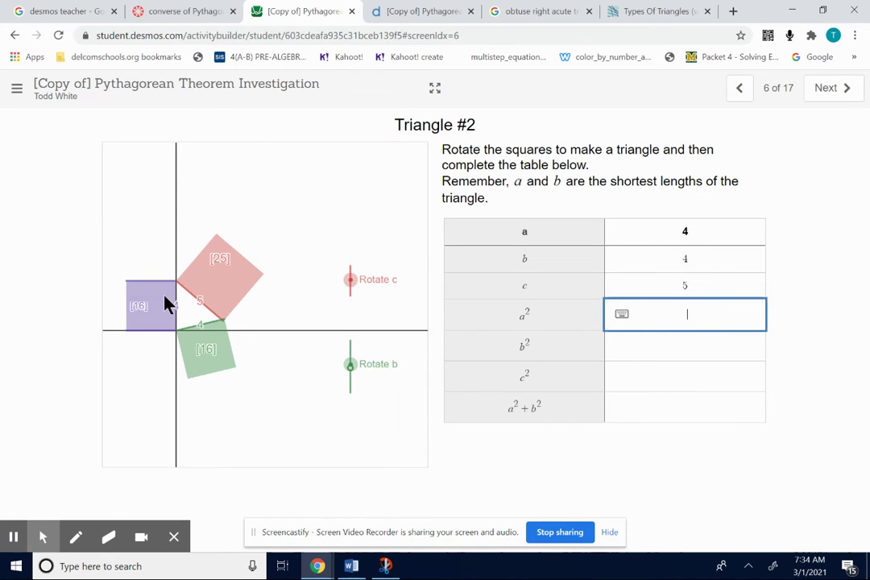
pyautogui.click(684, 345)
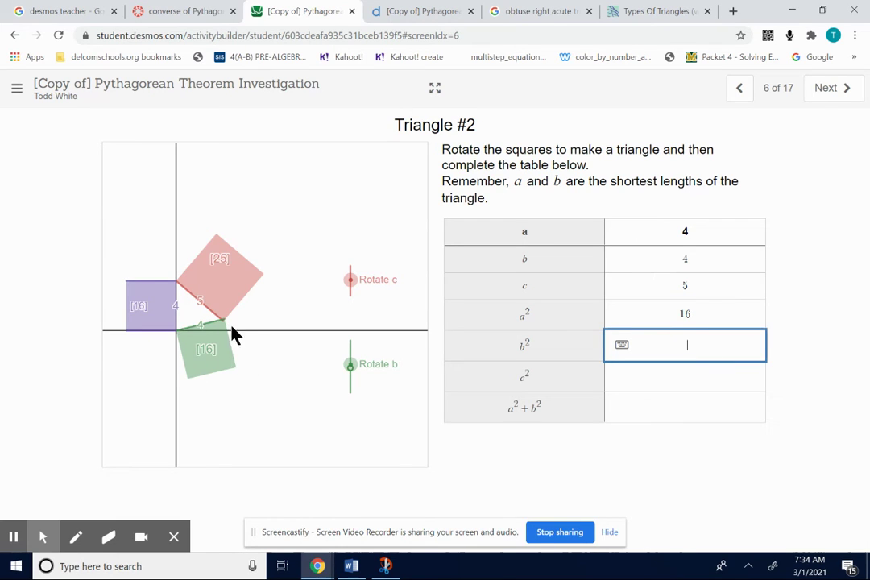
pyautogui.write('16')
pyautogui.click(677, 377)
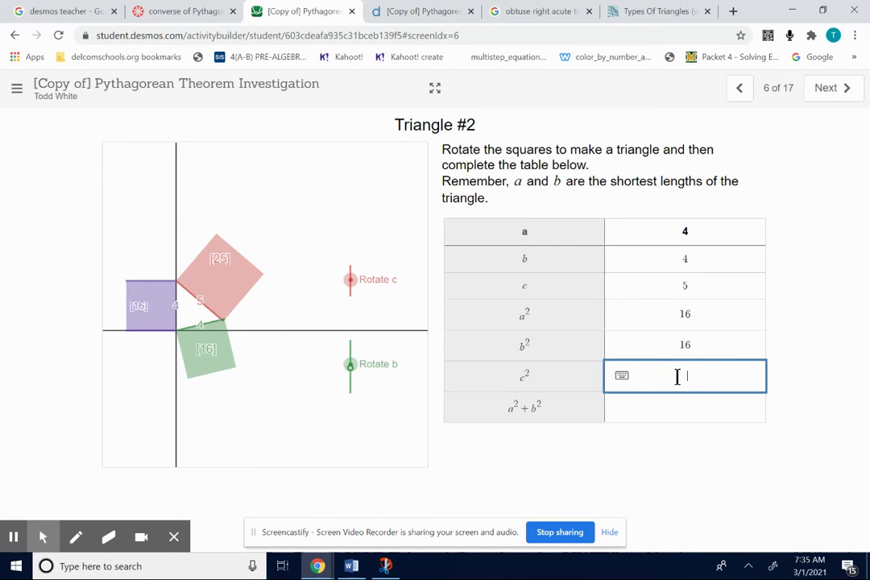
pyautogui.write('25')
pyautogui.click(681, 408)
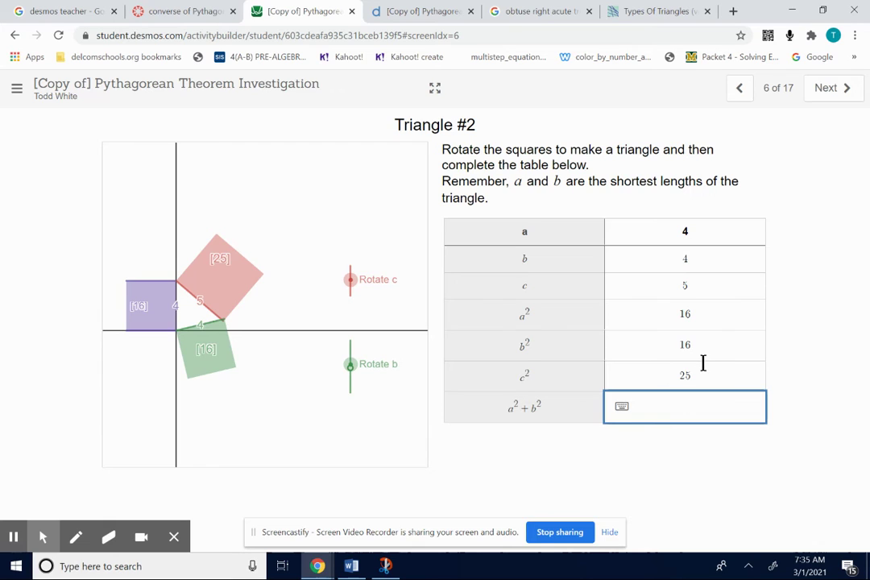
pyautogui.write('32')
# Answer Acute to the triangle-type question on slide 7 and continue to the Triangle #3 slide
pyautogui.click(849, 88)
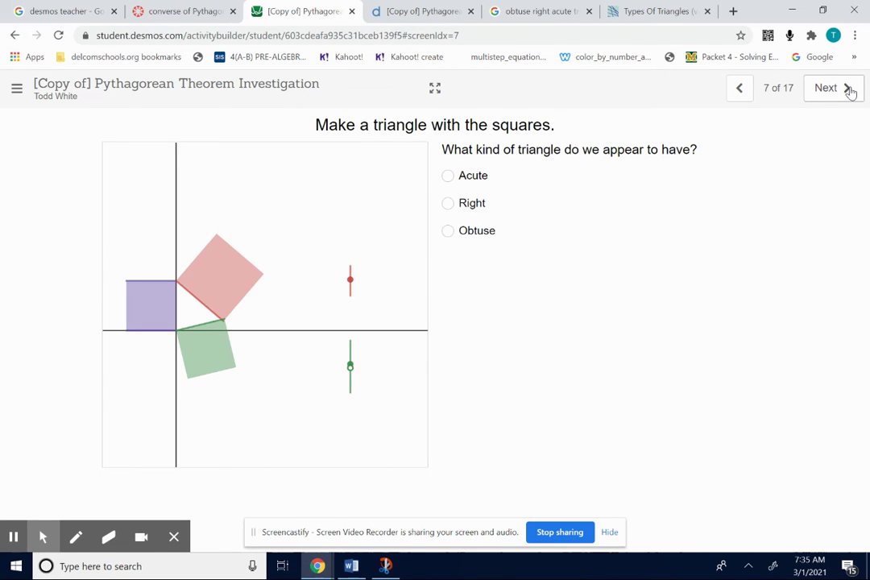
pyautogui.click(449, 177)
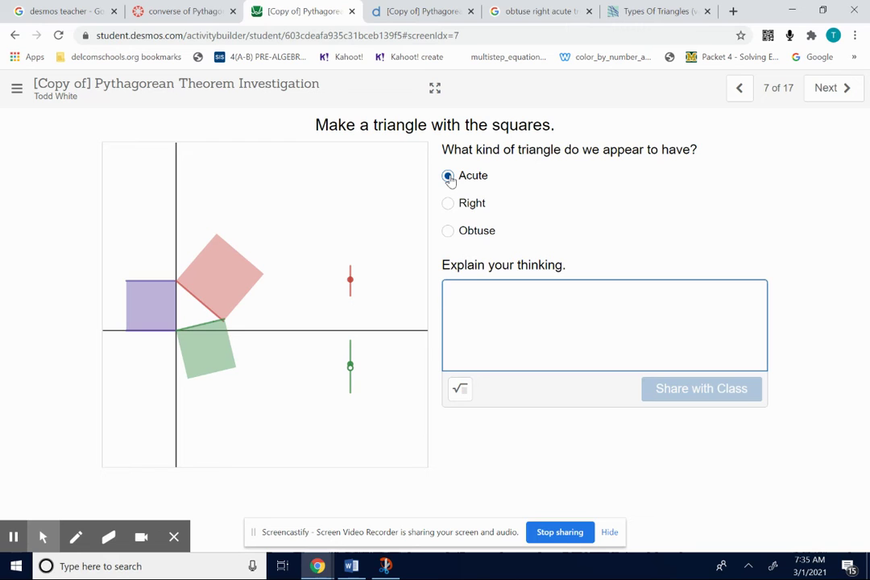
pyautogui.click(847, 90)
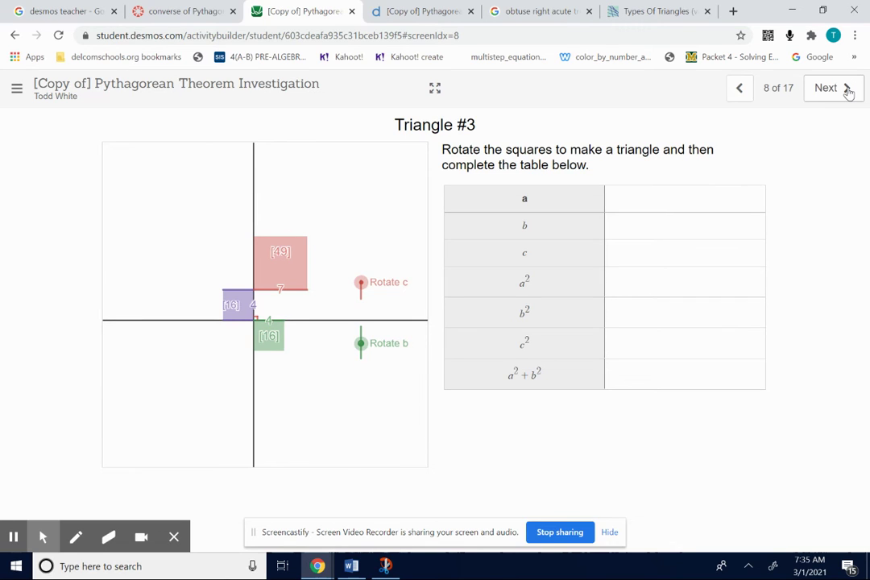
# Rotate squares b and c on the Triangle #3 slide until their free corners meet and form a triangle
pyautogui.click(363, 344)
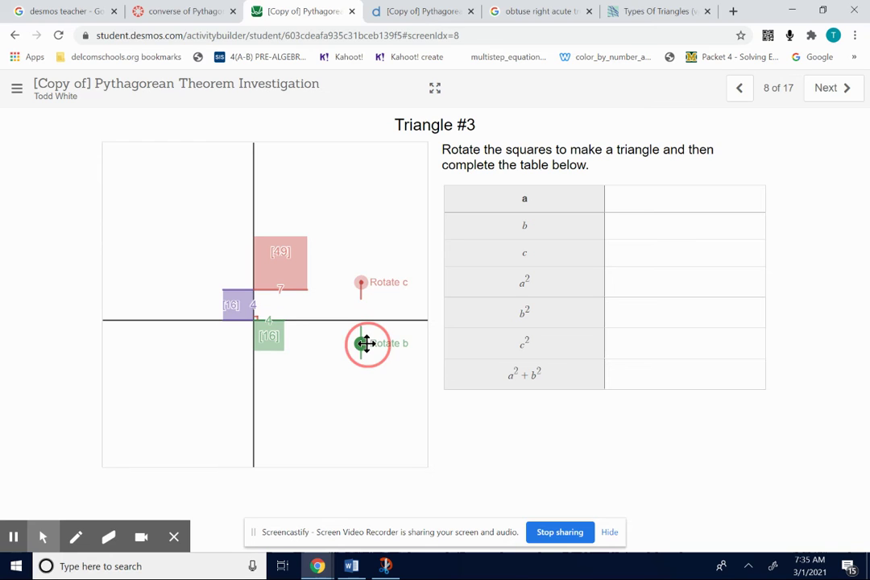
pyautogui.moveTo(365, 344); pyautogui.dragTo(364, 350)
pyautogui.moveTo(361, 284); pyautogui.dragTo(366, 294)
pyautogui.moveTo(362, 348); pyautogui.dragTo(361, 352)
pyautogui.moveTo(362, 295); pyautogui.dragTo(365, 295)
pyautogui.moveTo(361, 352); pyautogui.dragTo(364, 349)
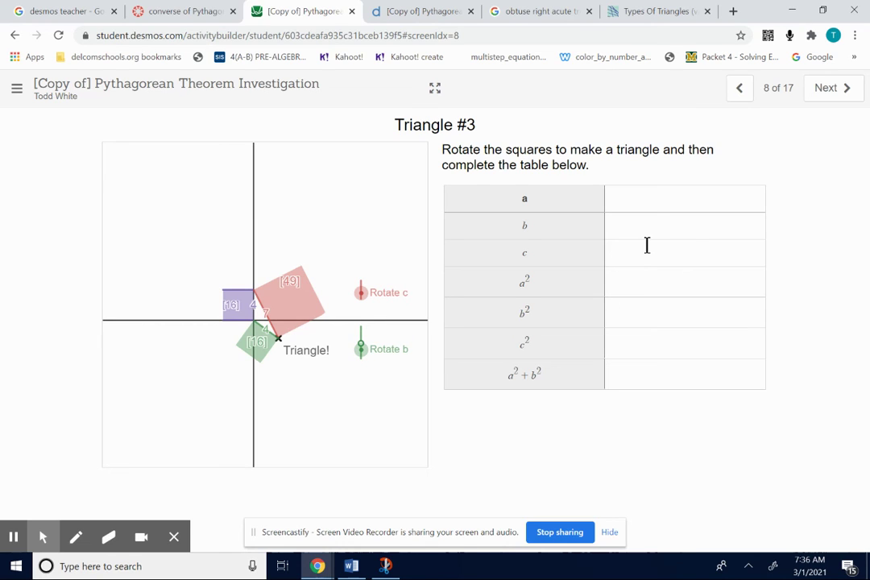
# Enter the side lengths a = 4, b = 4 and c = 7 in the Triangle #3 table
pyautogui.click(670, 197)
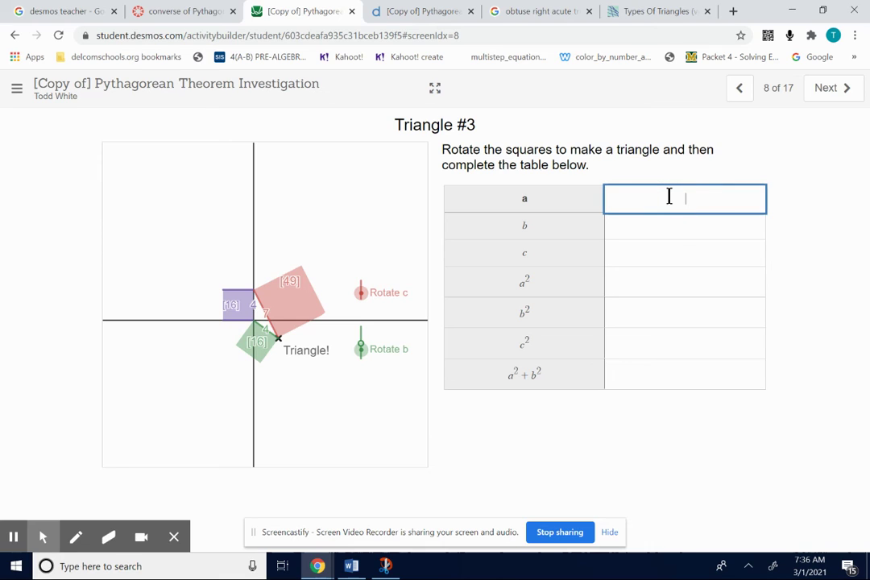
pyautogui.write('4')
pyautogui.click(683, 225)
pyautogui.write('4')
pyautogui.click(679, 258)
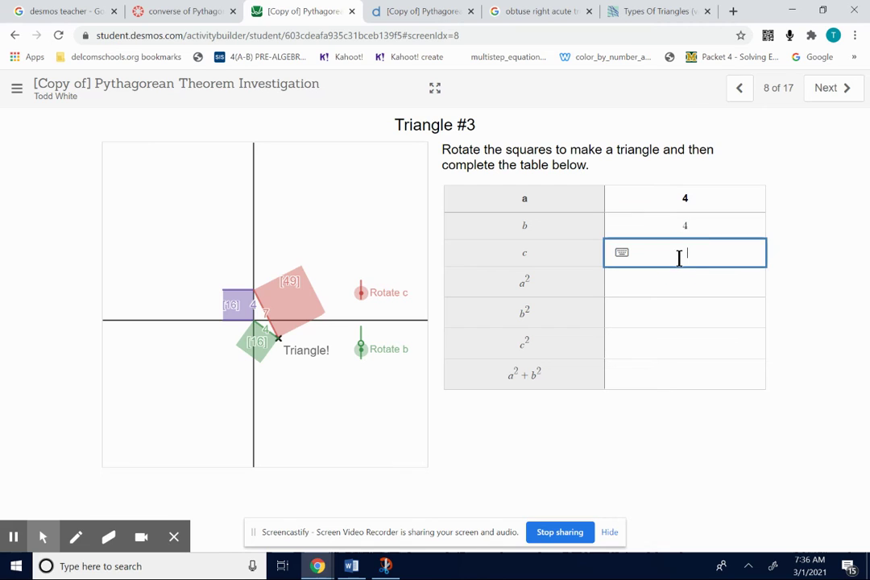
pyautogui.write('7')
# Enter a² = 16, b² = 16, c² = 49 and a² + b² = 32 in the Triangle #3 table
pyautogui.click(687, 279)
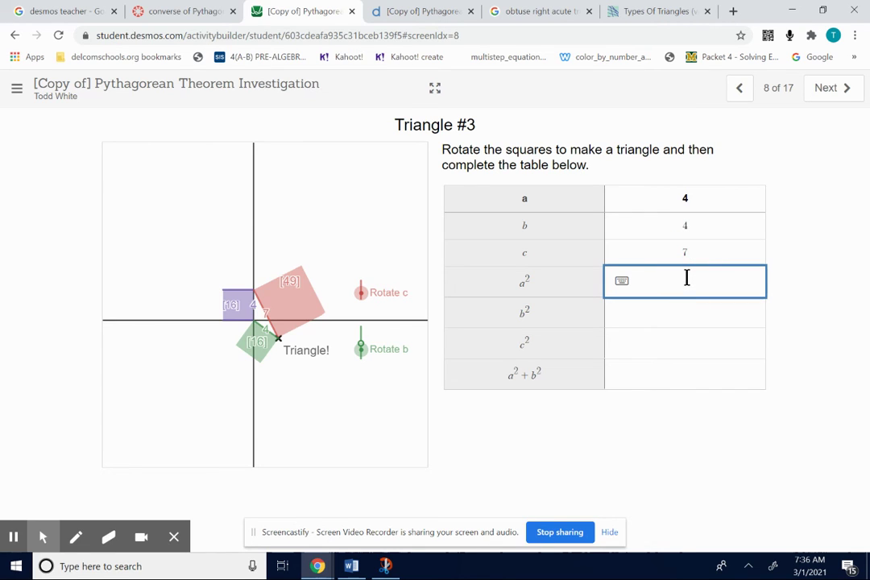
pyautogui.write('16')
pyautogui.click(690, 312)
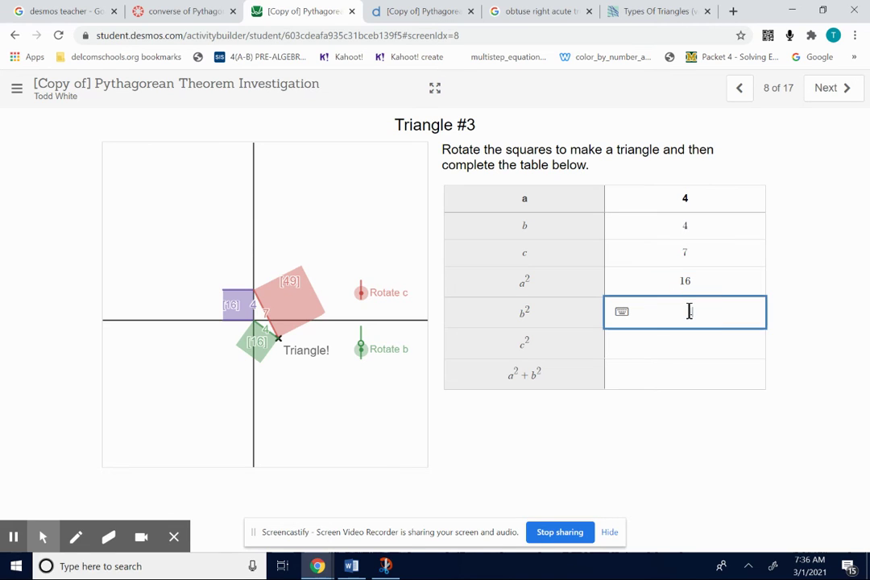
pyautogui.write('16')
pyautogui.click(691, 339)
pyautogui.write('49')
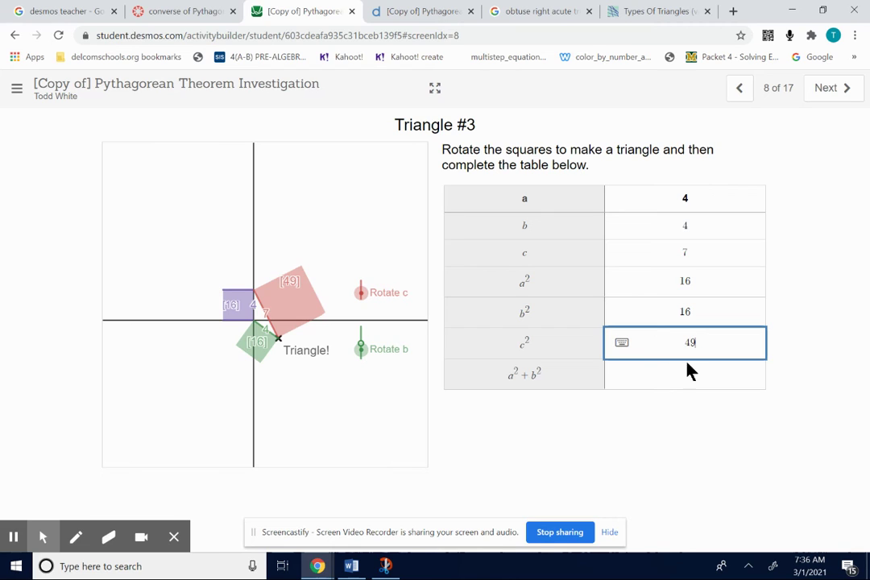
pyautogui.click(684, 375)
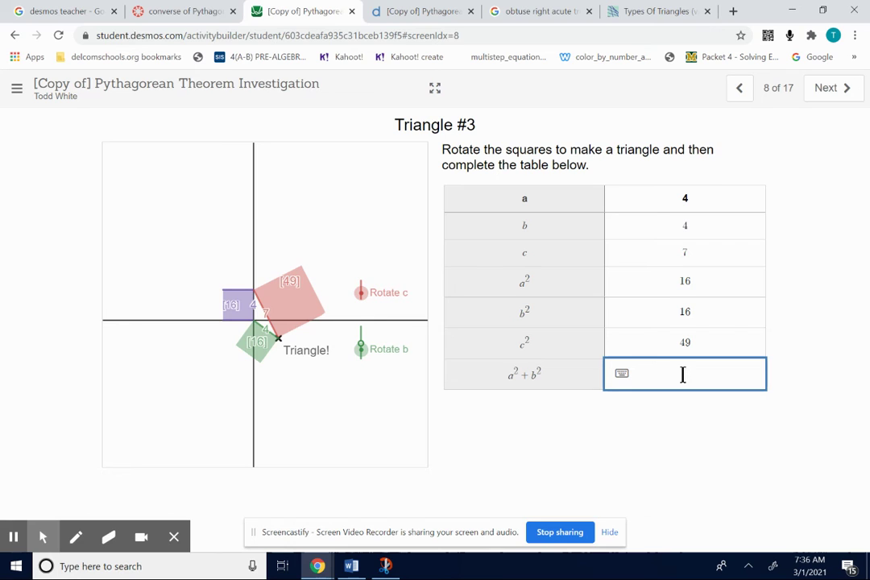
pyautogui.write('32')
# Continue to slide 9 and answer Obtuse to the triangle-type question
pyautogui.click(838, 91)
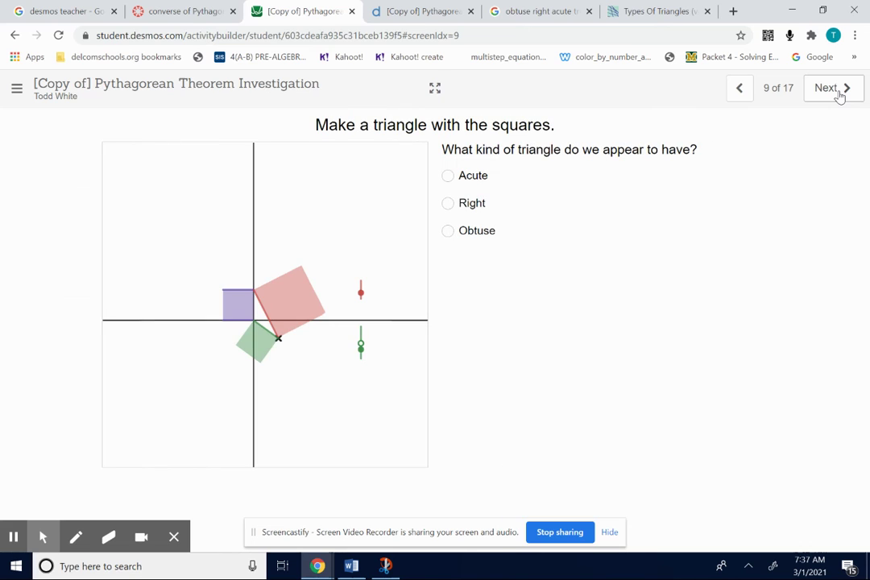
pyautogui.click(459, 232)
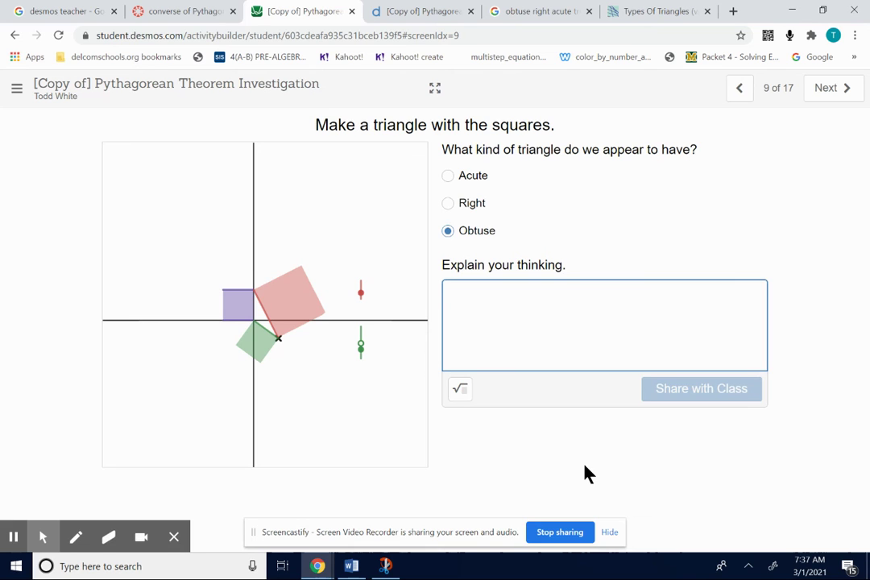
# Review the triangle-type answers on slides 5 and 7 and the Triangle #2 table, ending on the Triangle #3 table on slide 8
pyautogui.click(740, 89)
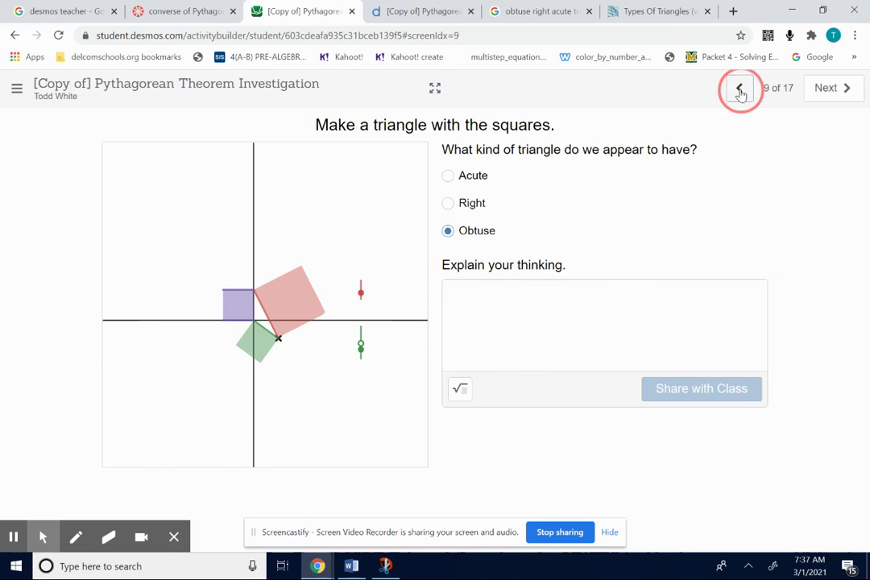
pyautogui.click(740, 88)
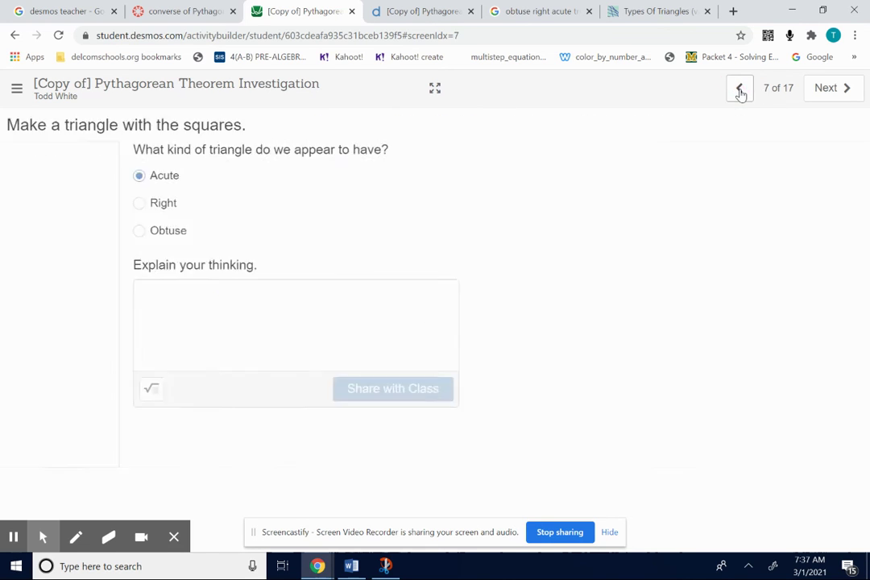
pyautogui.click(739, 89)
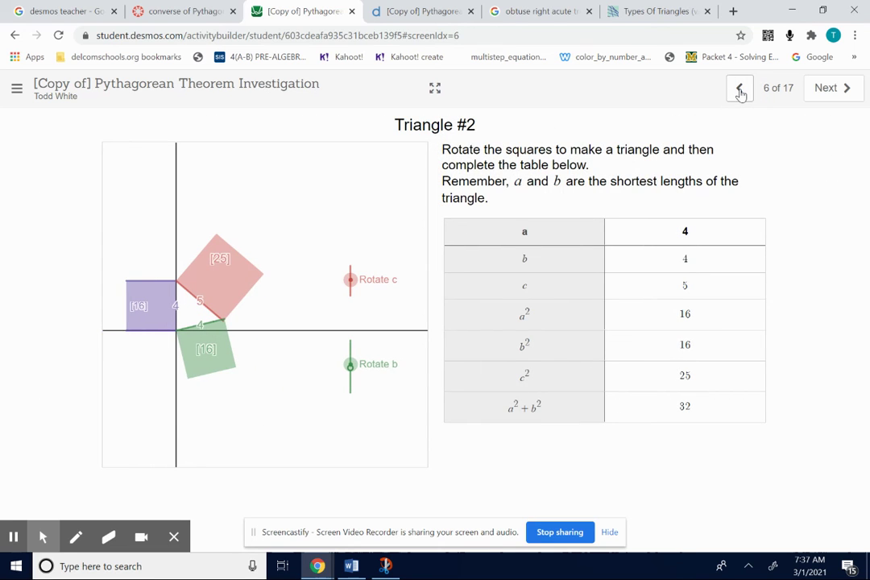
pyautogui.click(740, 89)
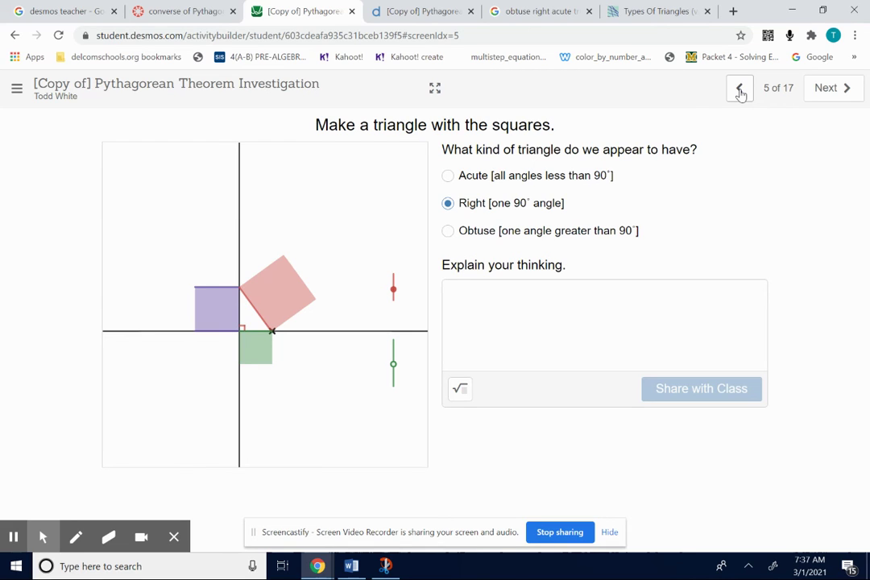
pyautogui.click(844, 89)
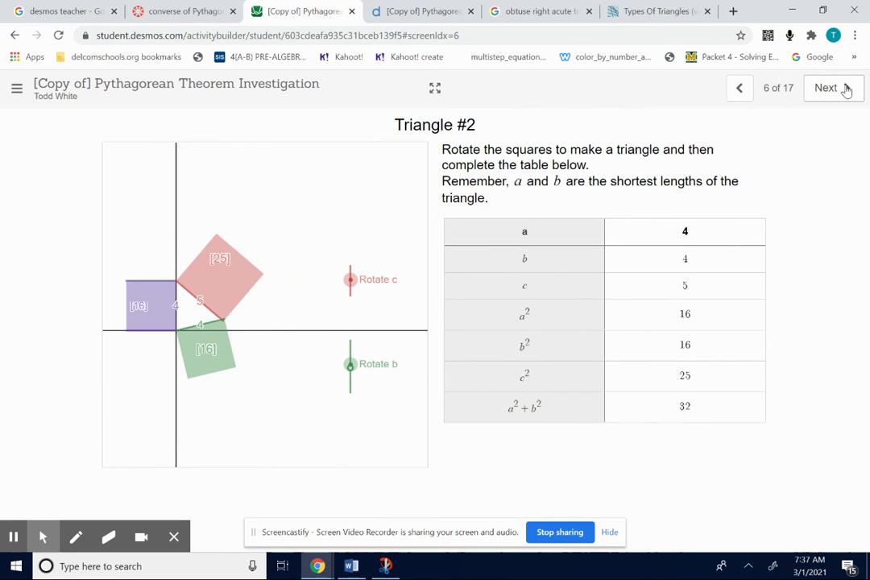
pyautogui.click(846, 90)
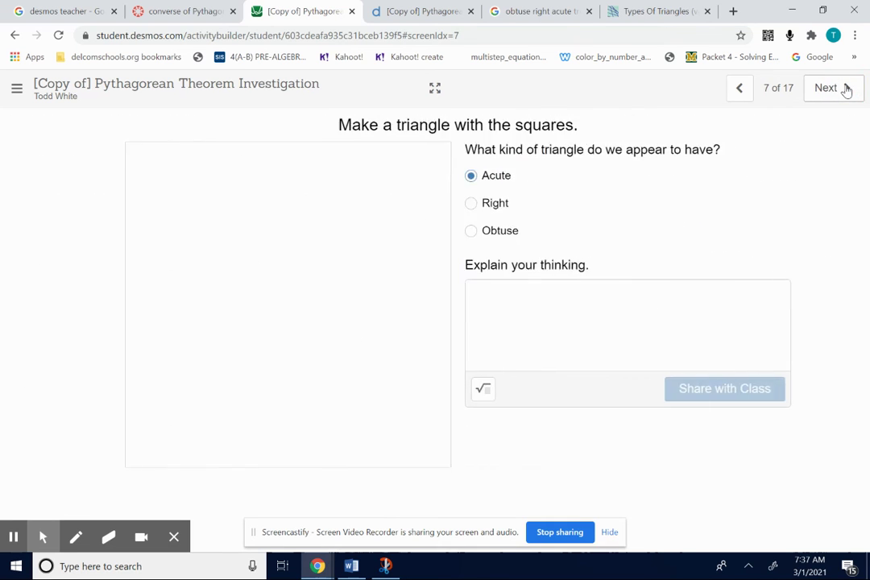
pyautogui.click(742, 93)
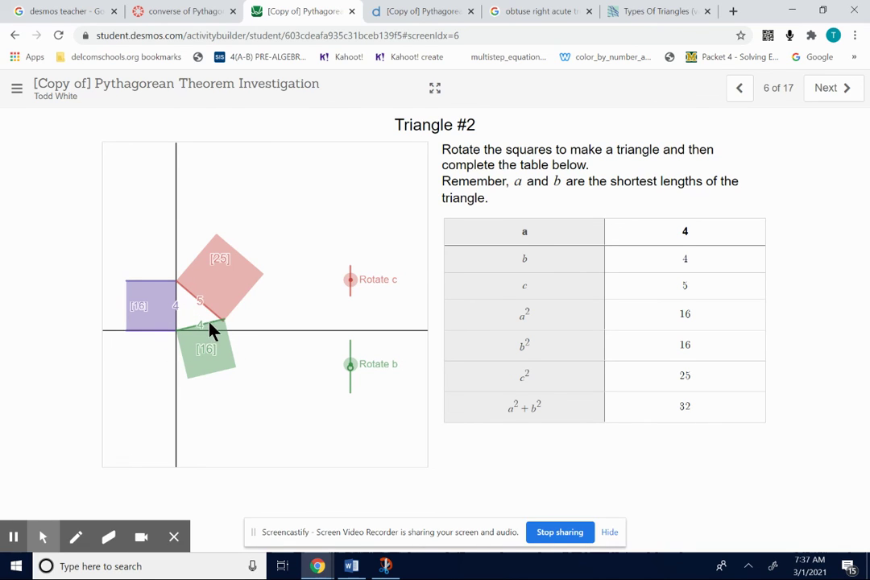
pyautogui.click(847, 90)
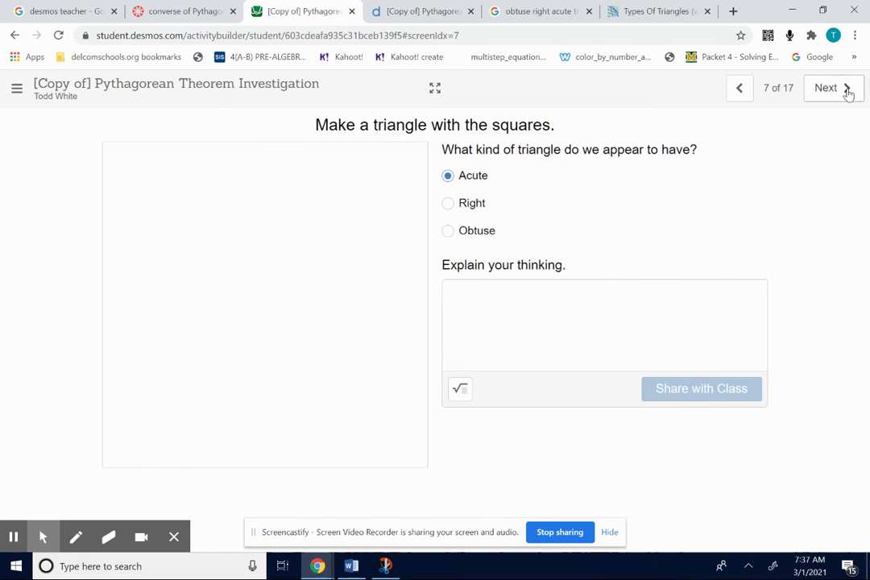
pyautogui.click(847, 90)
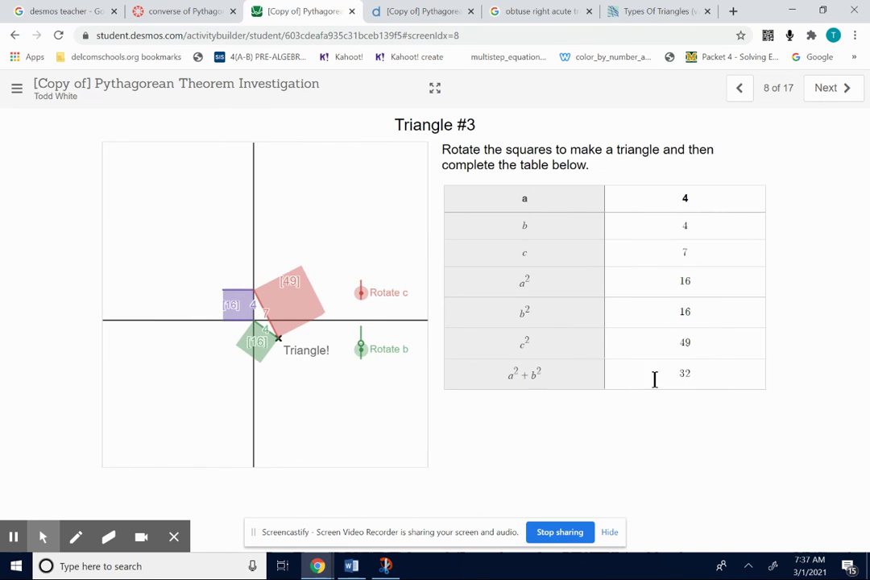